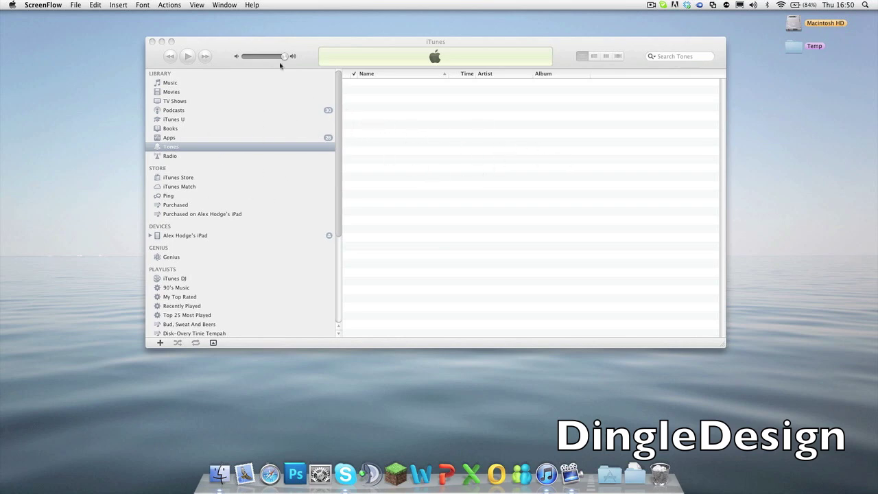
# - Switch from the empty Tones list to the Music library showing 800 songs
pyautogui.click(168, 83)
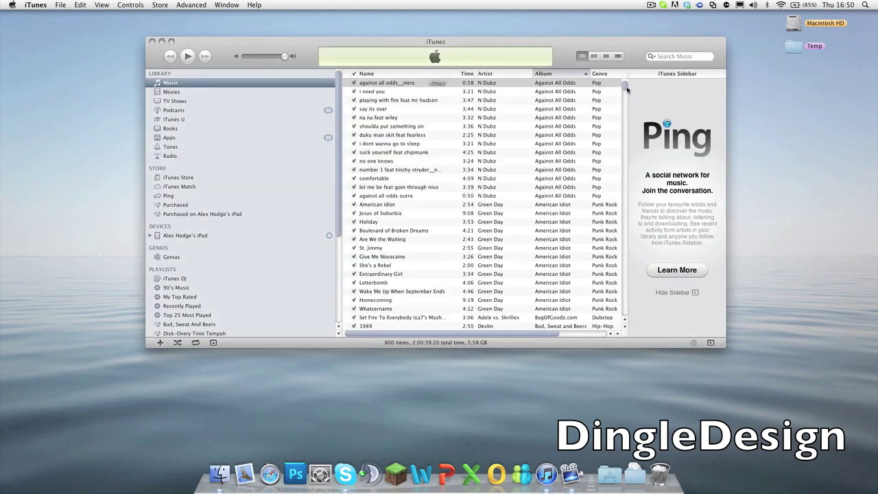
# - Select the London City track and make an AAC version of it from the Advanced menu
pyautogui.moveTo(626, 88); pyautogui.dragTo(627, 97)
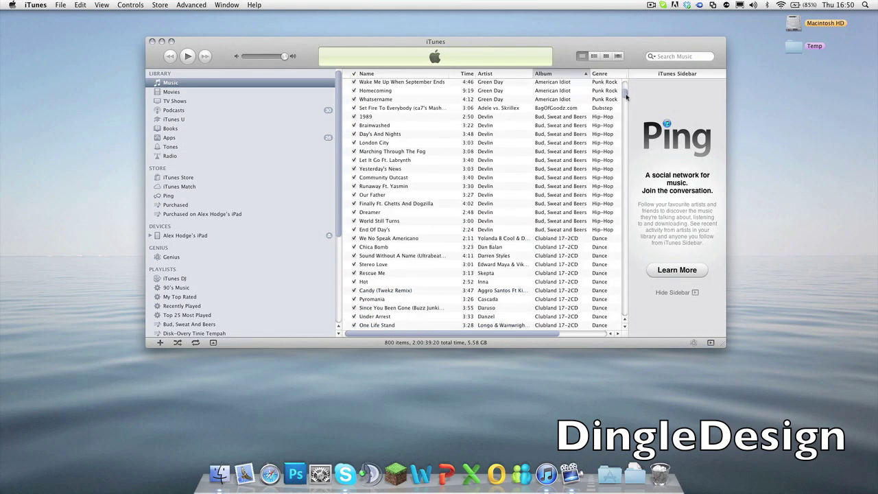
pyautogui.click(374, 142)
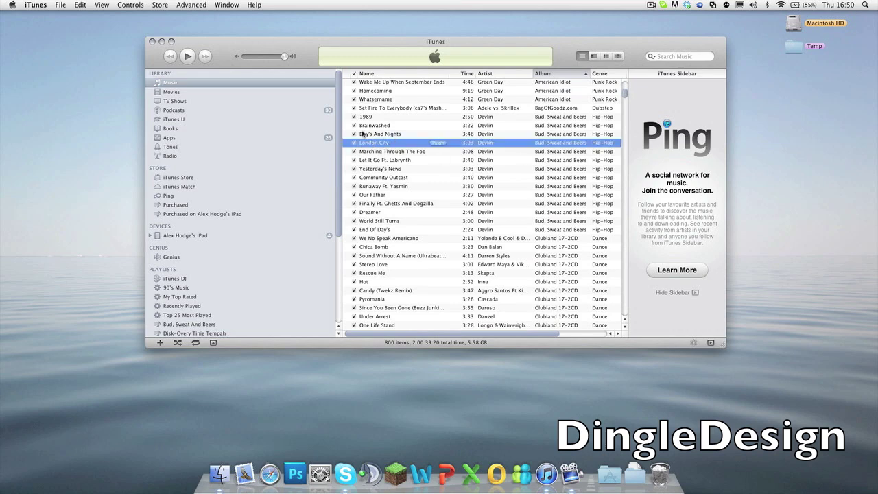
pyautogui.click(202, 16)
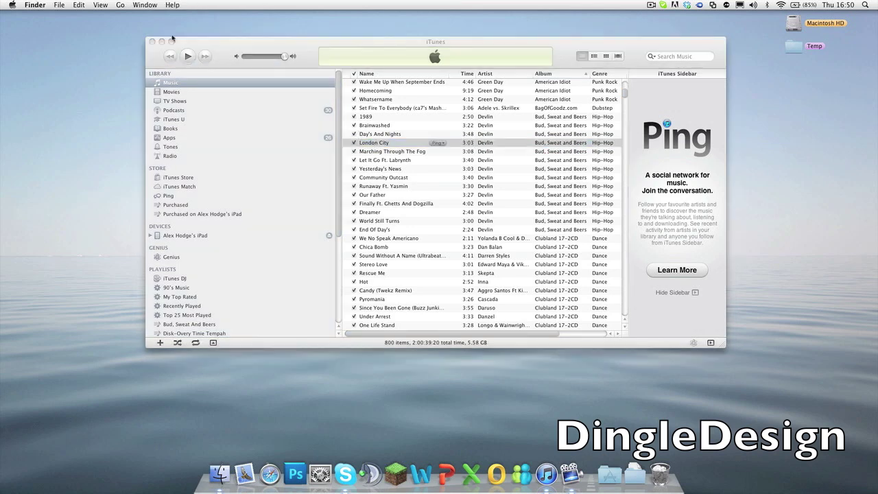
pyautogui.click(375, 145)
pyautogui.click(190, 5)
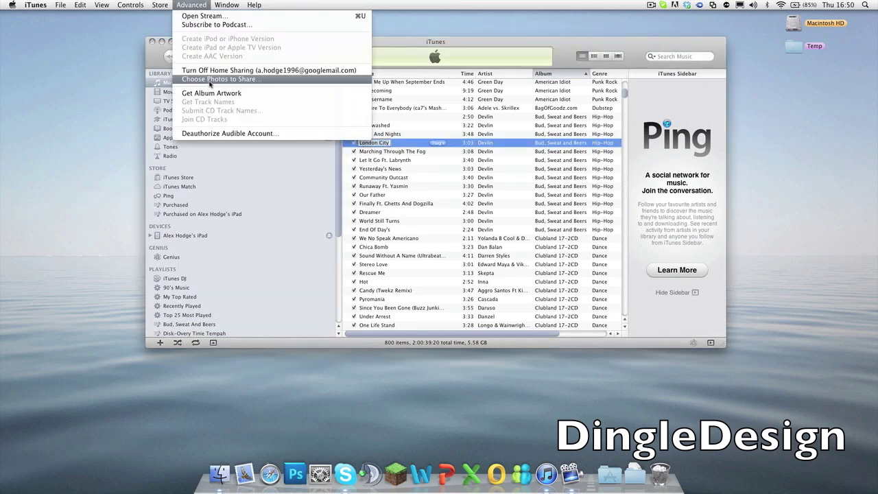
pyautogui.click(431, 177)
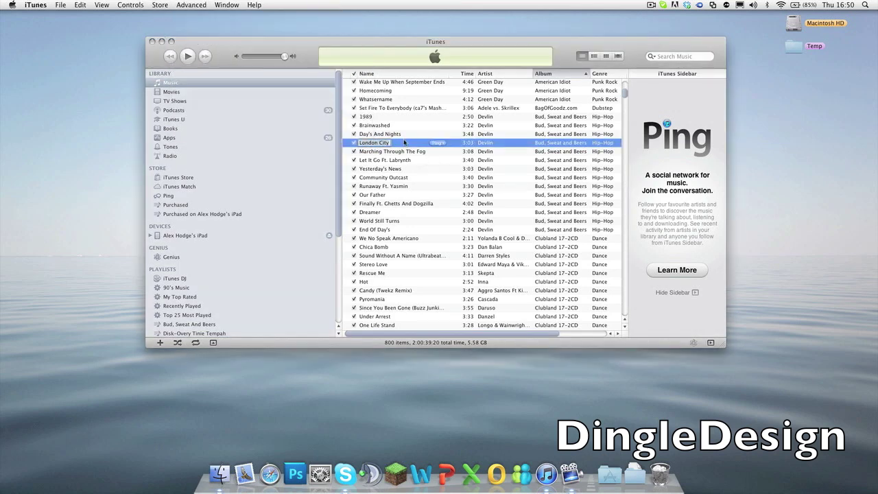
pyautogui.click(180, 5)
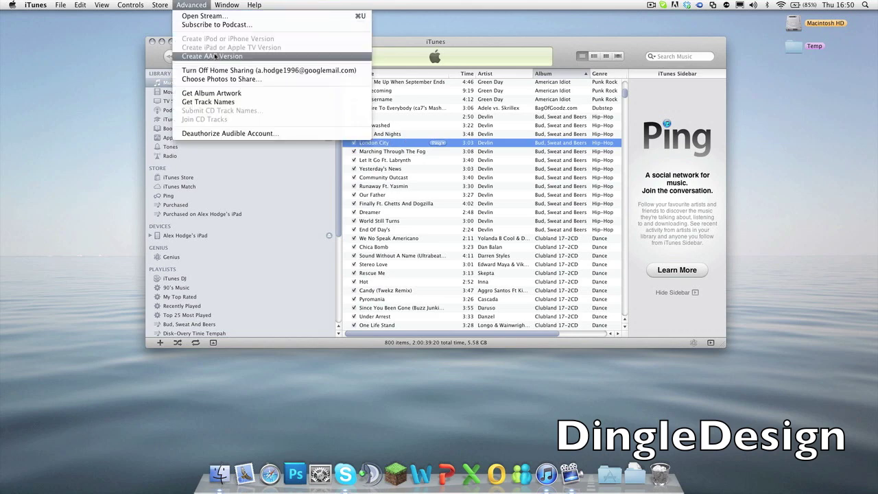
pyautogui.click(212, 54)
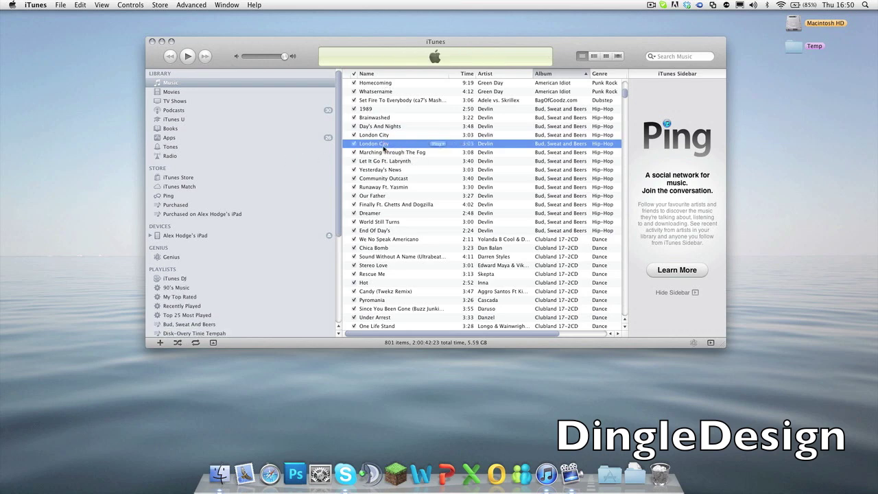
# - In London City's Get Info options, set start time 0:00 and stop time 0:30
pyautogui.click(395, 136)
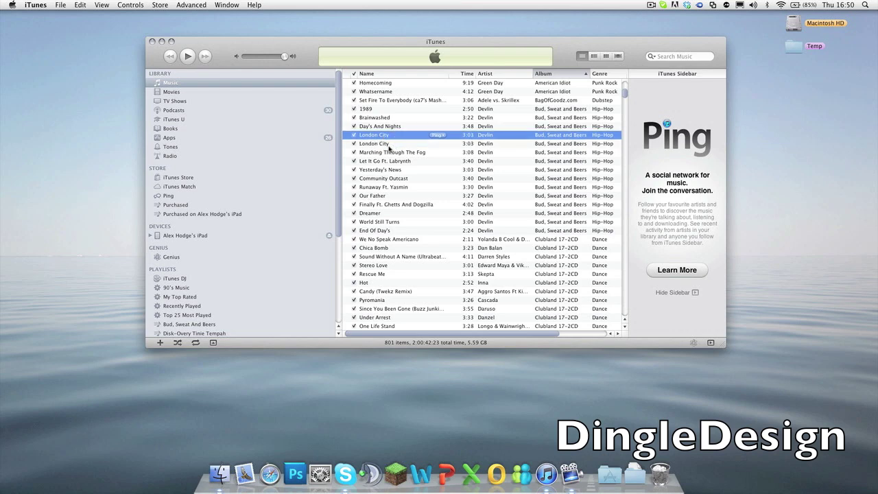
pyautogui.click(403, 142)
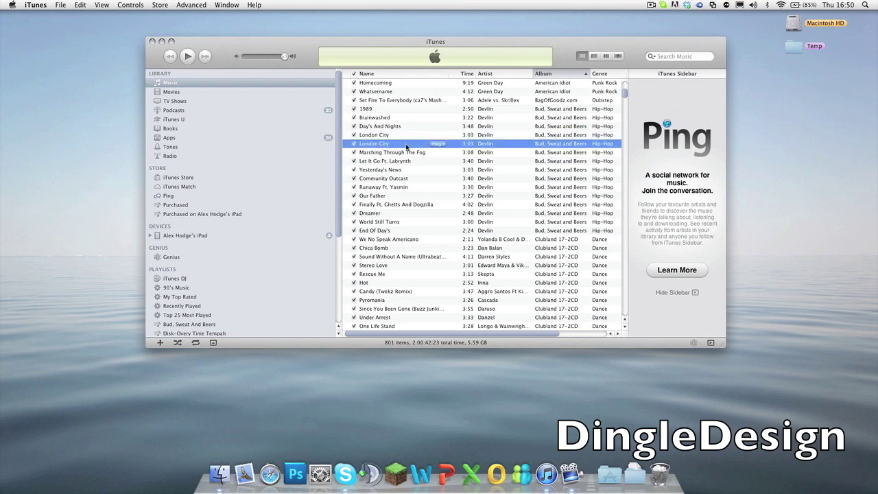
pyautogui.rightClick(408, 143)
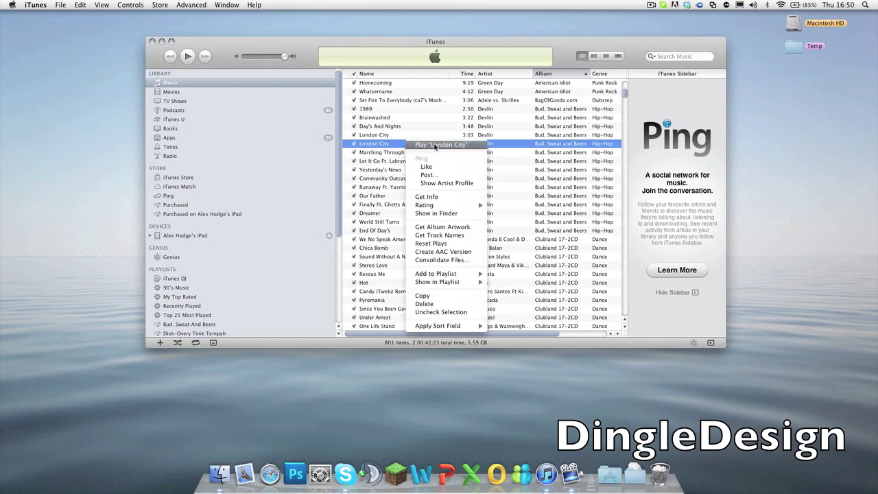
pyautogui.click(420, 197)
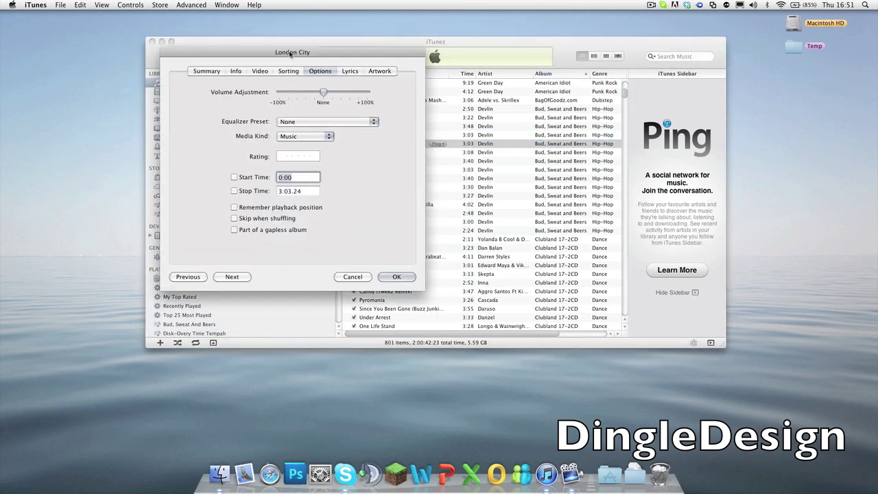
pyautogui.moveTo(291, 55); pyautogui.dragTo(658, 60)
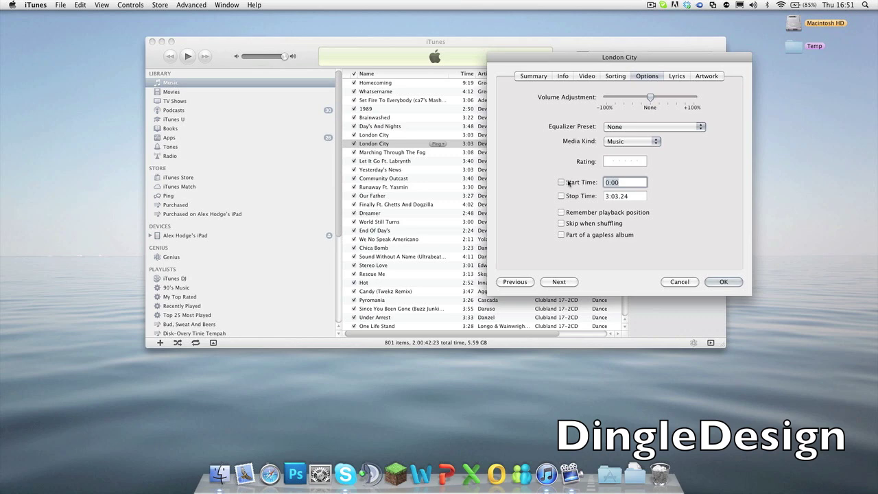
pyautogui.click(568, 182)
pyautogui.press('Tab')
pyautogui.write('0')
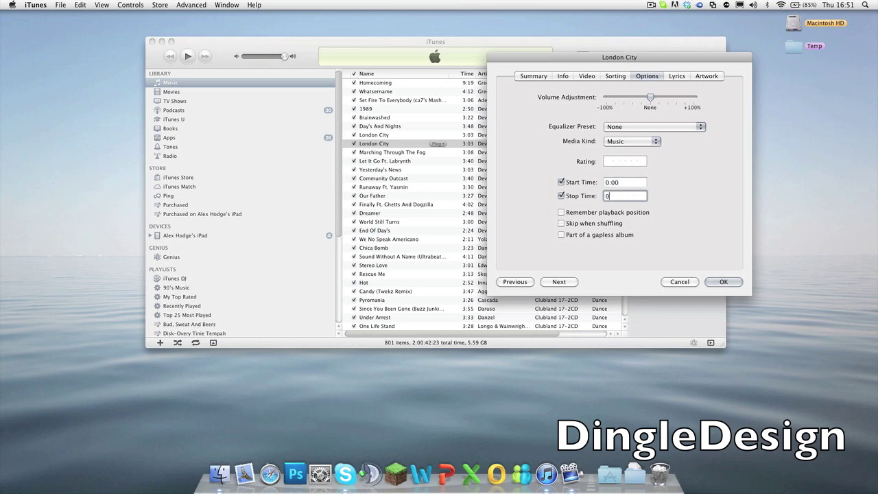
pyautogui.write(':30')
pyautogui.click(723, 282)
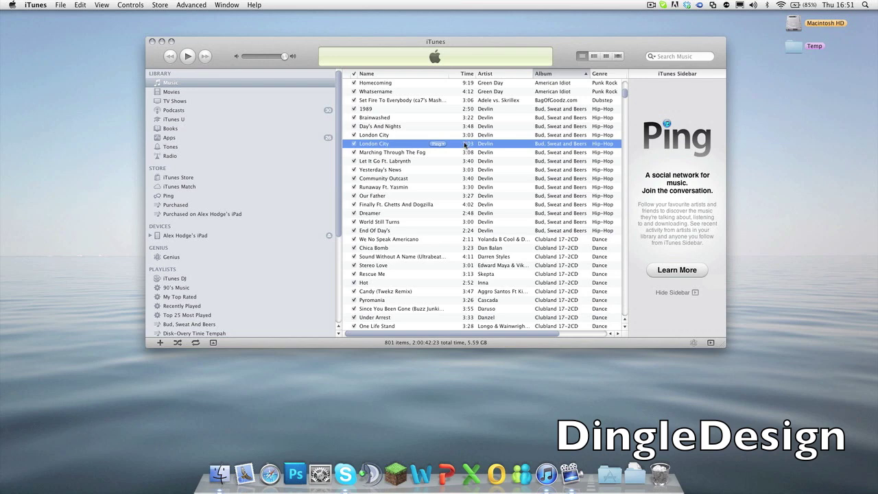
# - Create a 30-second AAC copy of London City from the Advanced menu
pyautogui.click(192, 5)
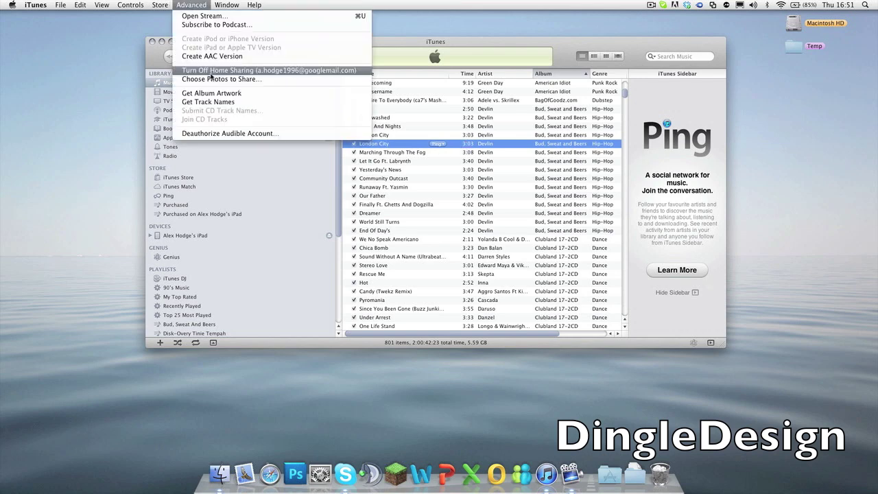
pyautogui.click(218, 55)
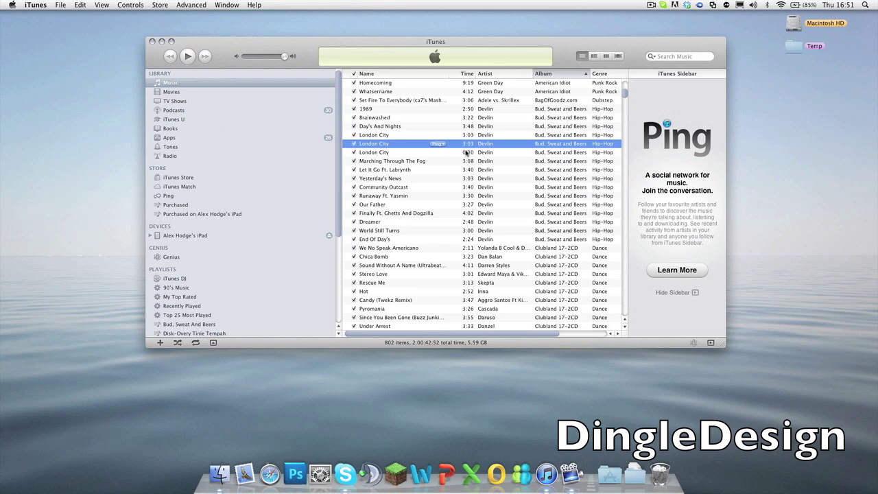
pyautogui.click(420, 153)
# - Delete the full-length 3:03 London City copy and move its file to the Trash
pyautogui.click(412, 145)
pyautogui.rightClick(412, 145)
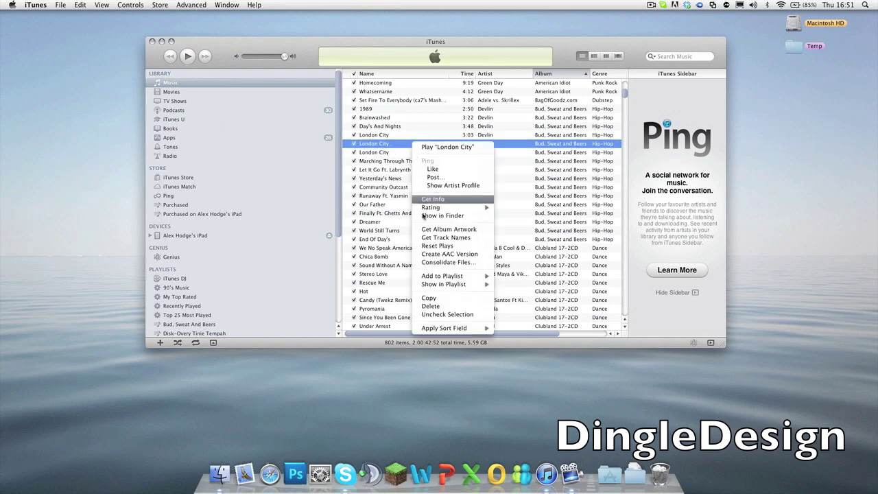
pyautogui.click(431, 306)
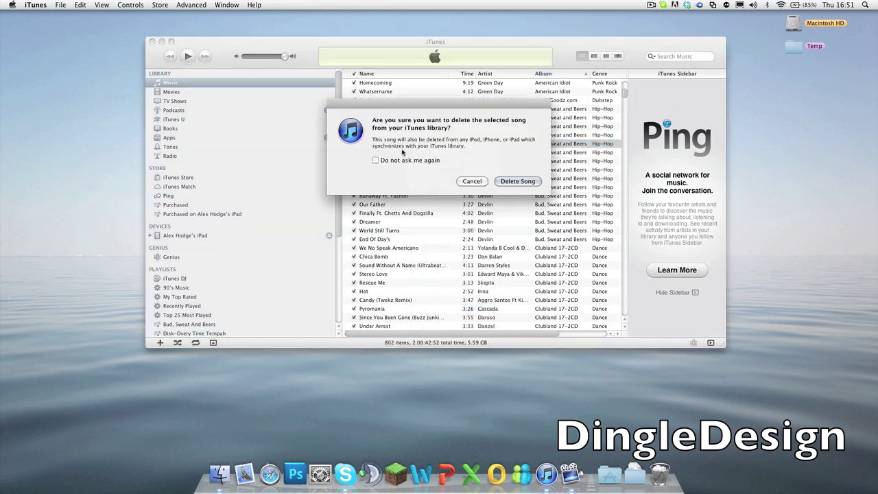
pyautogui.click(516, 180)
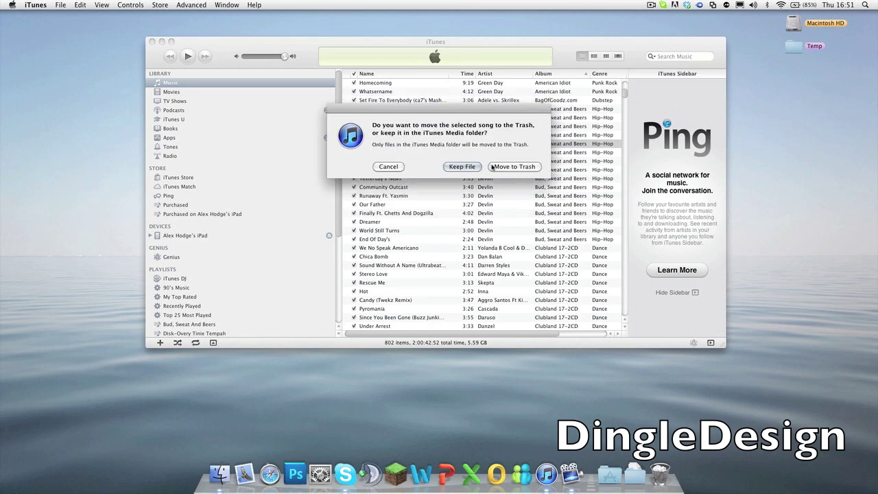
pyautogui.click(492, 167)
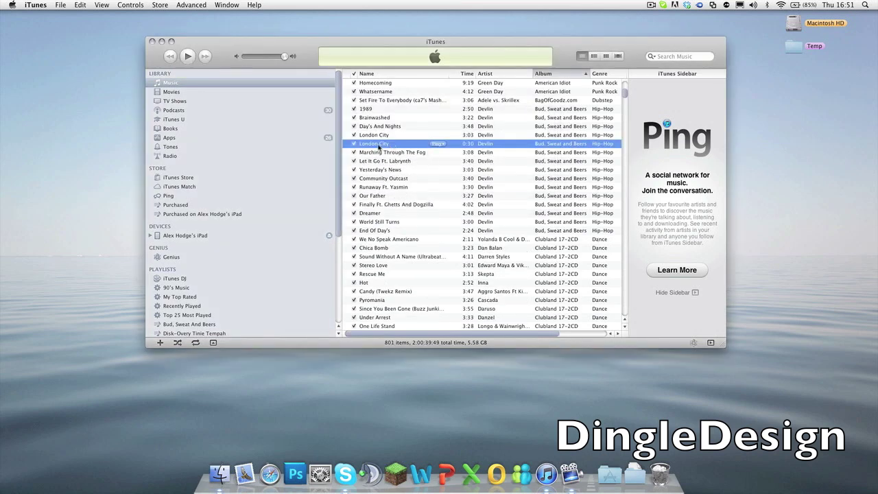
# - Reveal the 30-second London City clip in Finder as 04 London City 1.m4a
pyautogui.rightClick(408, 147)
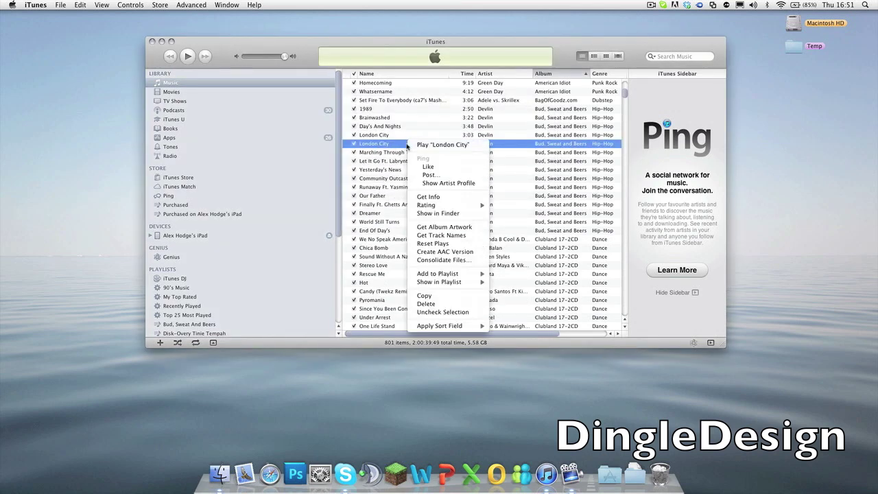
pyautogui.click(432, 213)
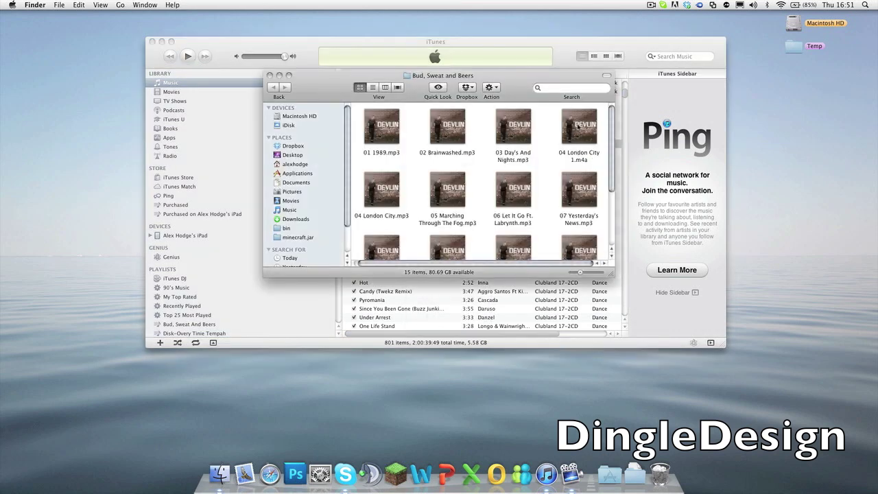
pyautogui.moveTo(582, 141)
pyautogui.click(586, 152)
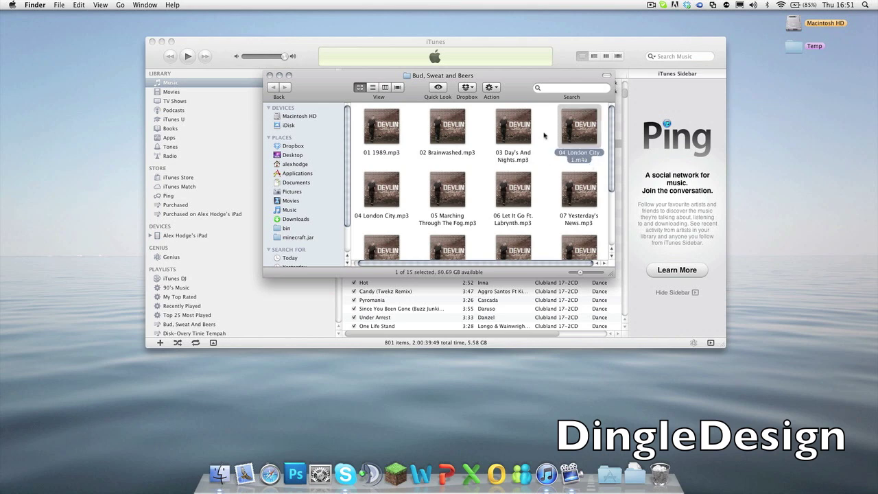
# - Delete London City from the iTunes library, keeping its file on disk
pyautogui.click(563, 43)
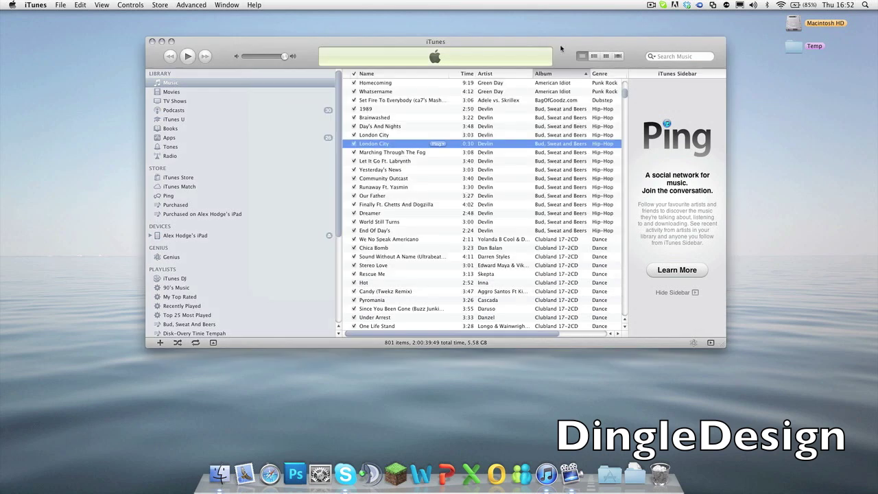
pyautogui.rightClick(403, 149)
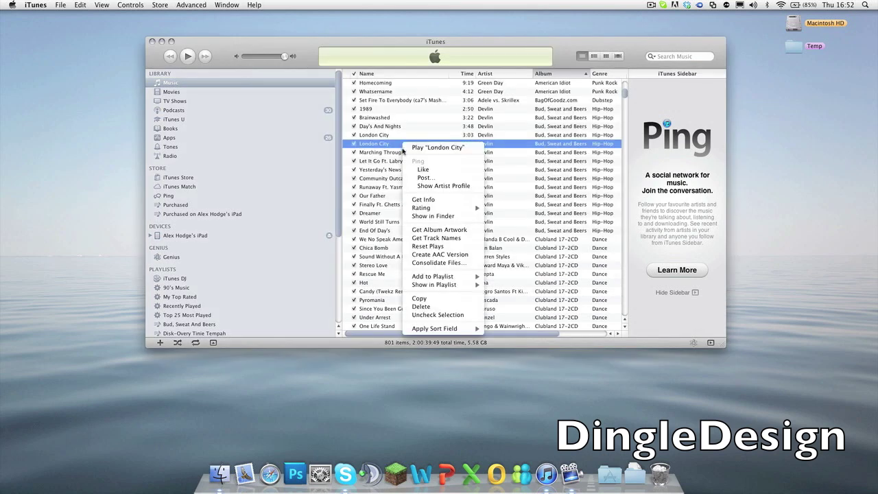
pyautogui.click(436, 307)
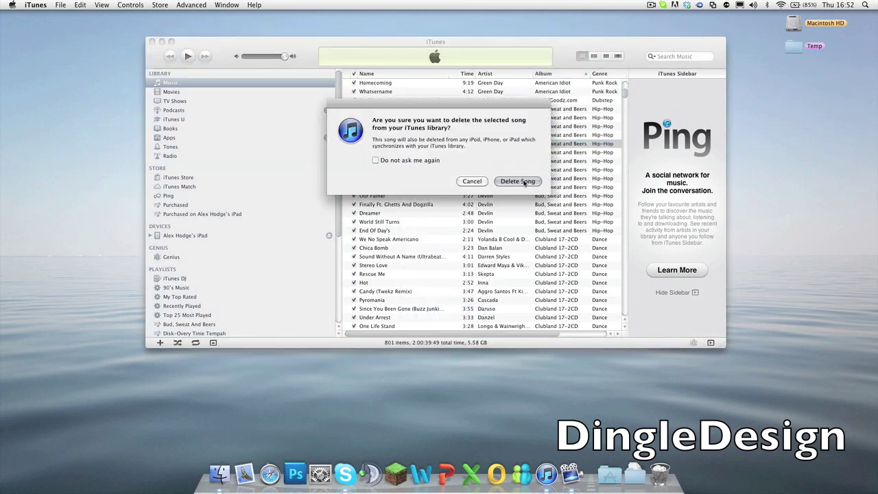
pyautogui.click(524, 182)
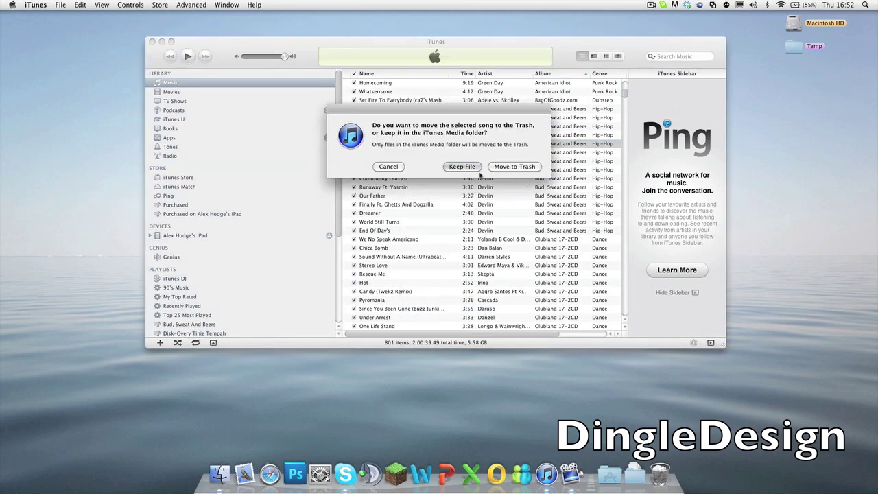
pyautogui.click(462, 167)
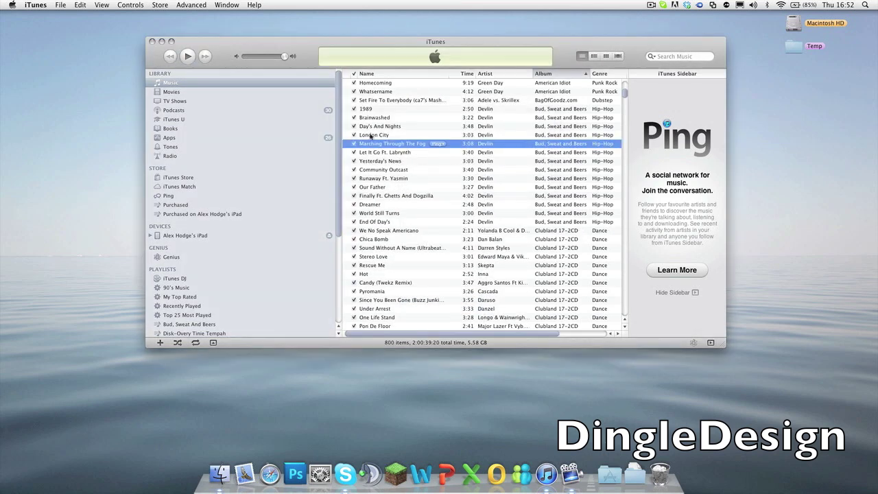
# - Rename 04 London City 1.m4a to 04 London City 1.m4r, accept .m4r, and open it in iTunes
pyautogui.click(162, 42)
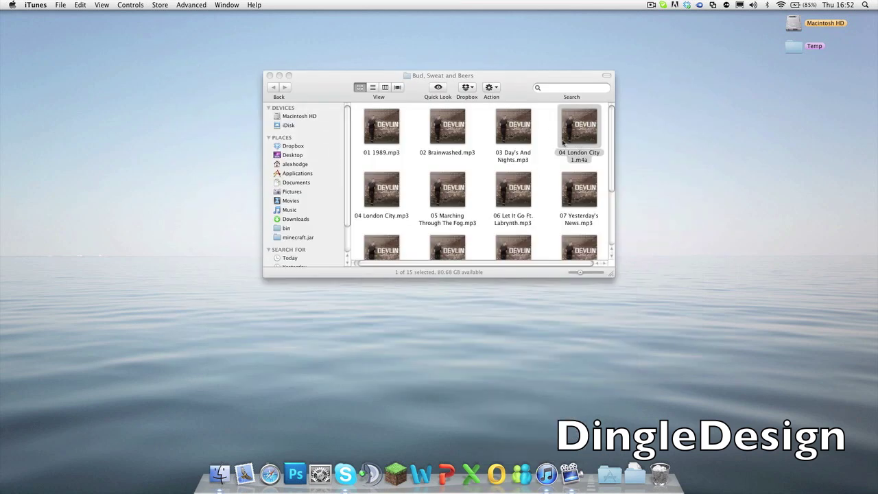
pyautogui.moveTo(564, 142)
pyautogui.click(564, 142)
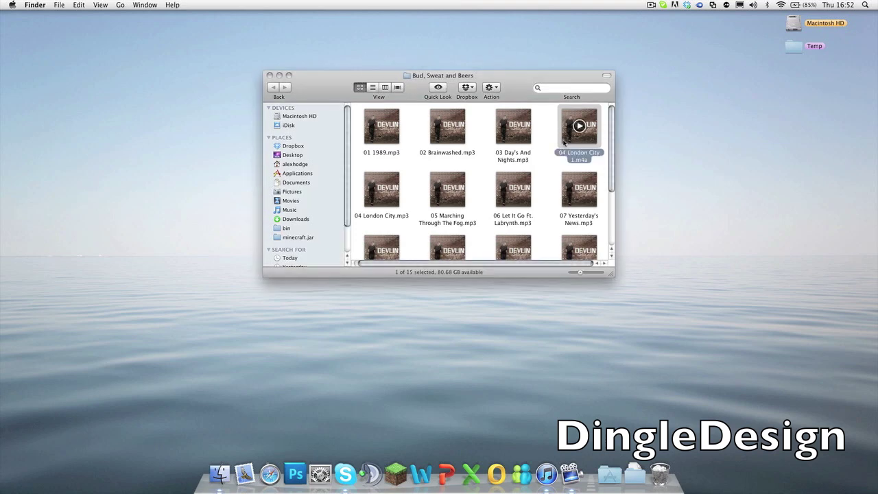
pyautogui.press('Return')
pyautogui.click(575, 159)
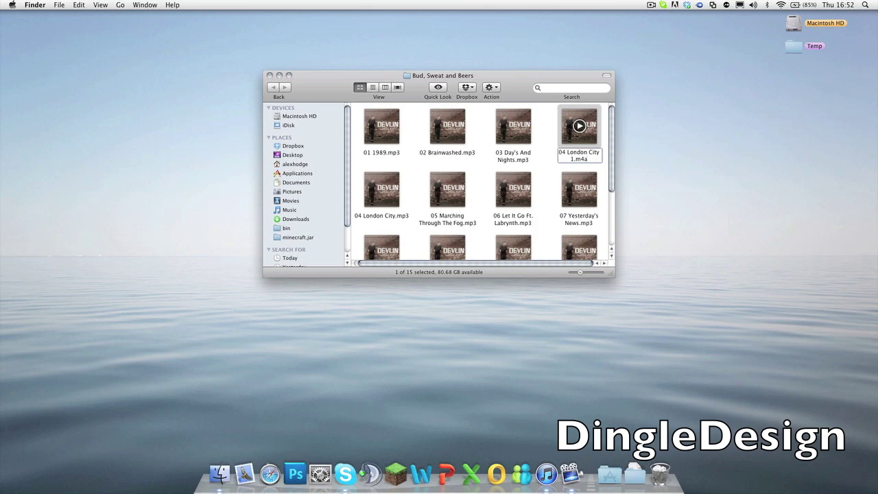
pyautogui.press('BackSpace')
pyautogui.write('r')
pyautogui.press('Return')
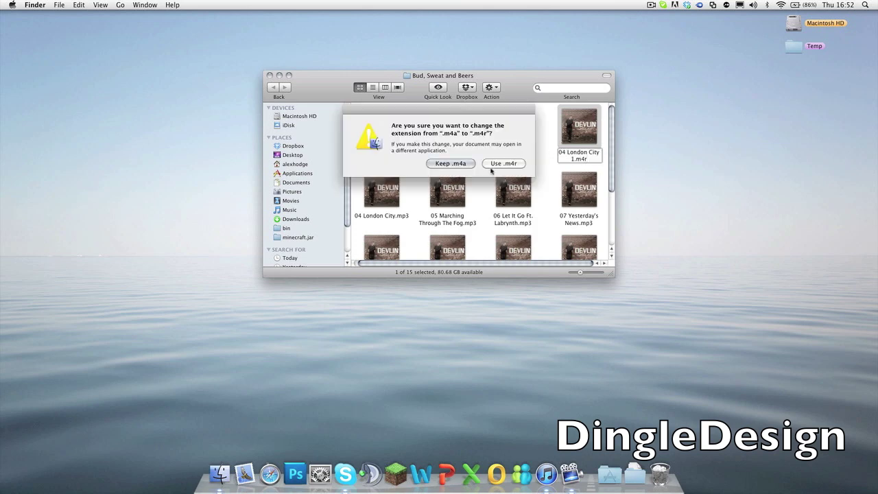
pyautogui.click(508, 164)
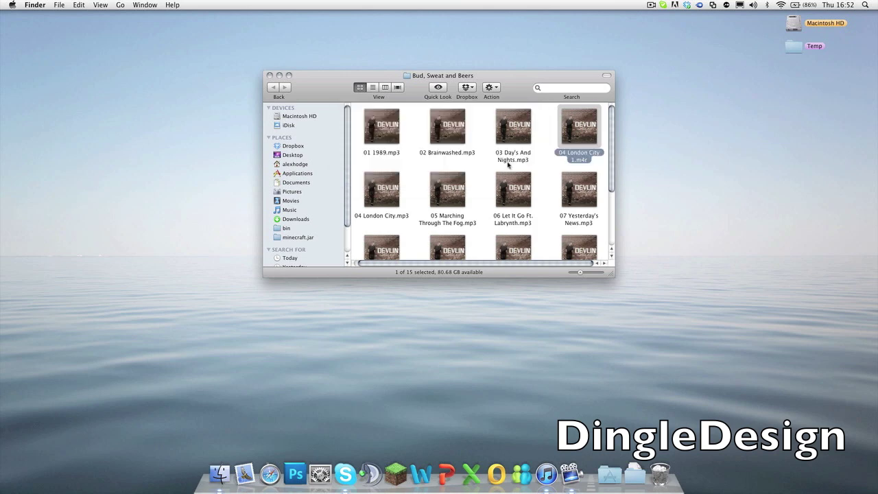
pyautogui.doubleClick(579, 159)
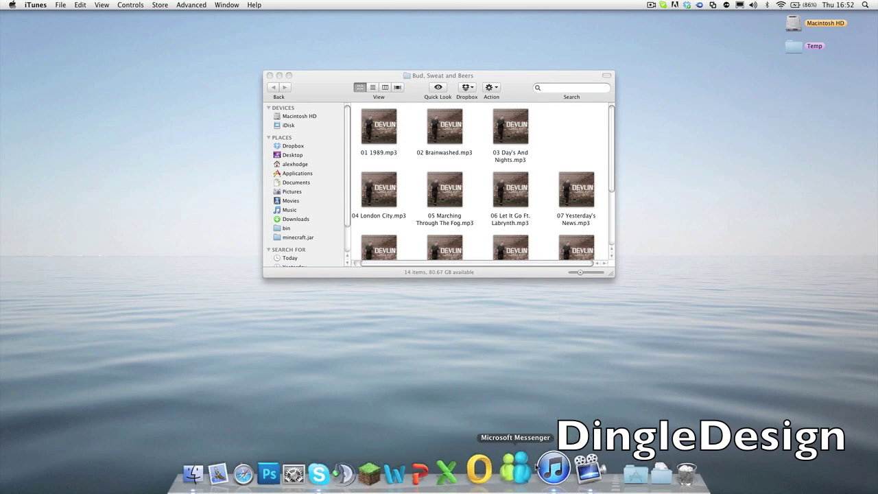
# - Bring iTunes back and view Tones, listing London City as a 0:30 ringtone
pyautogui.click(553, 470)
pyautogui.rightClick(548, 469)
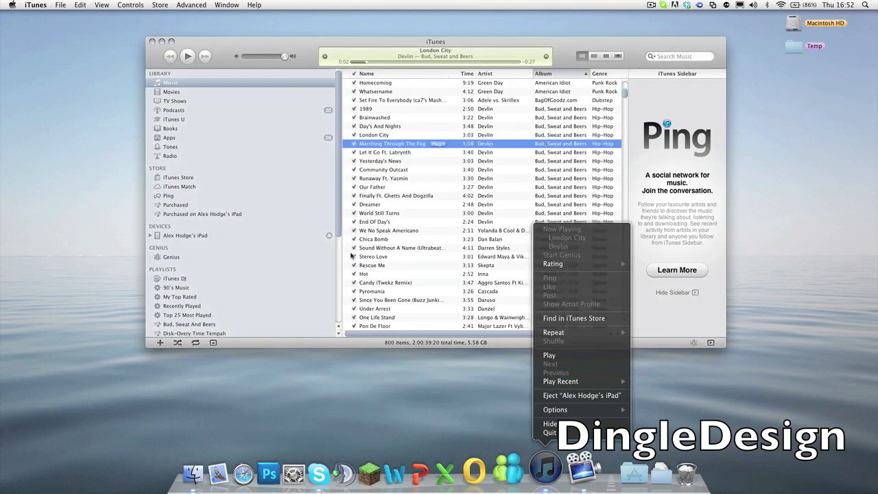
pyautogui.click(298, 217)
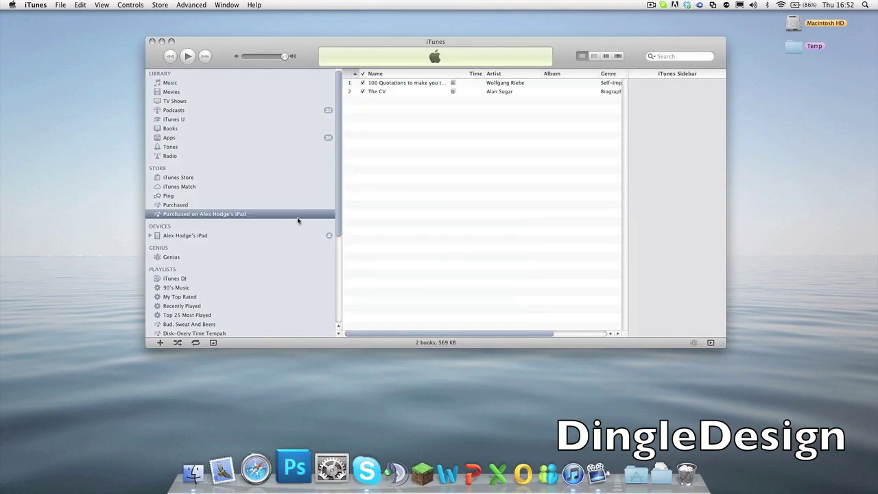
pyautogui.click(173, 147)
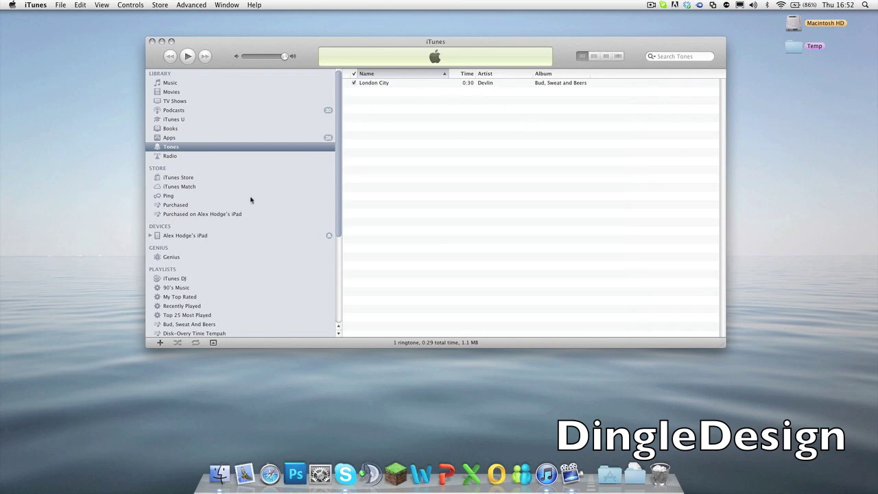
pyautogui.click(276, 239)
# - Enable Sync Tones for the iPad and set it to All tones
pyautogui.click(484, 74)
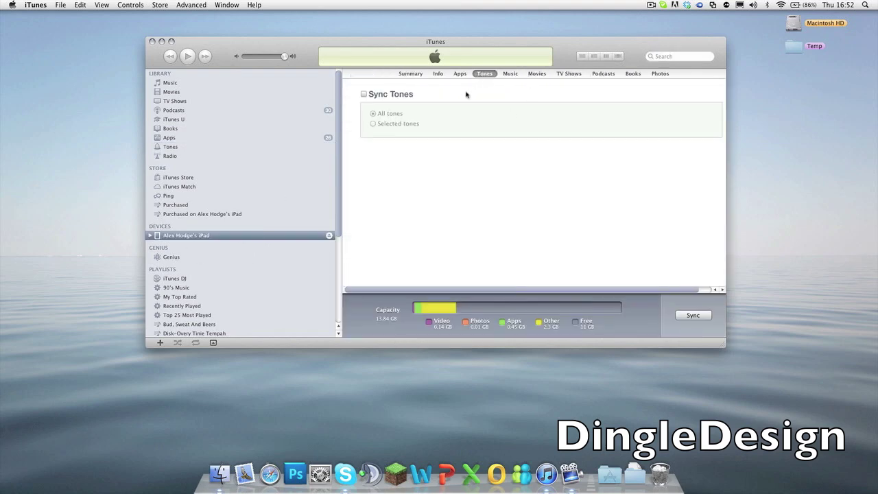
pyautogui.click(363, 94)
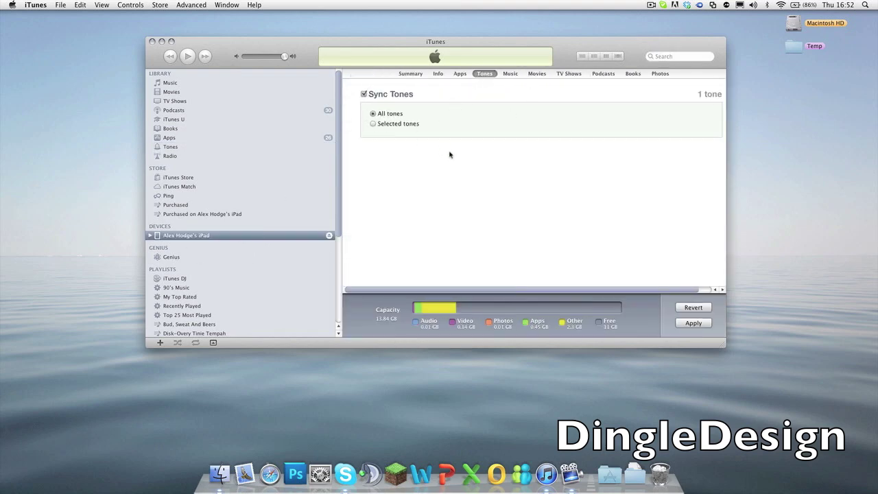
pyautogui.click(374, 124)
pyautogui.click(365, 166)
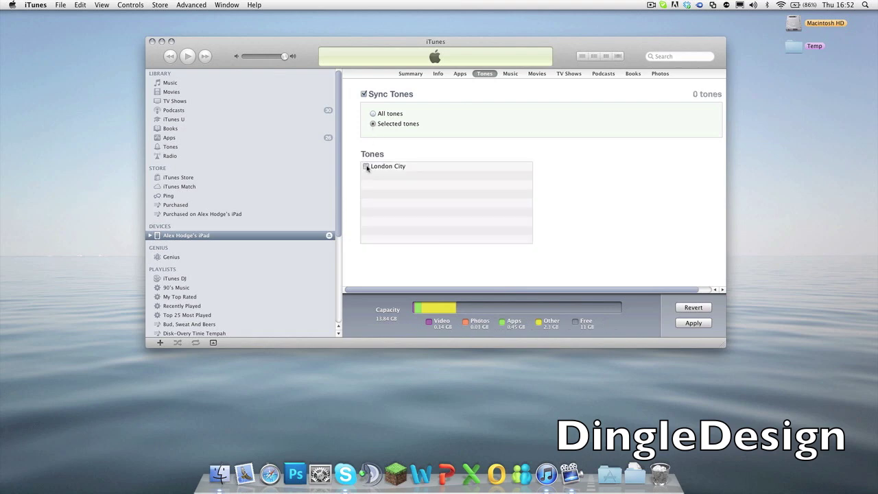
pyautogui.click(373, 114)
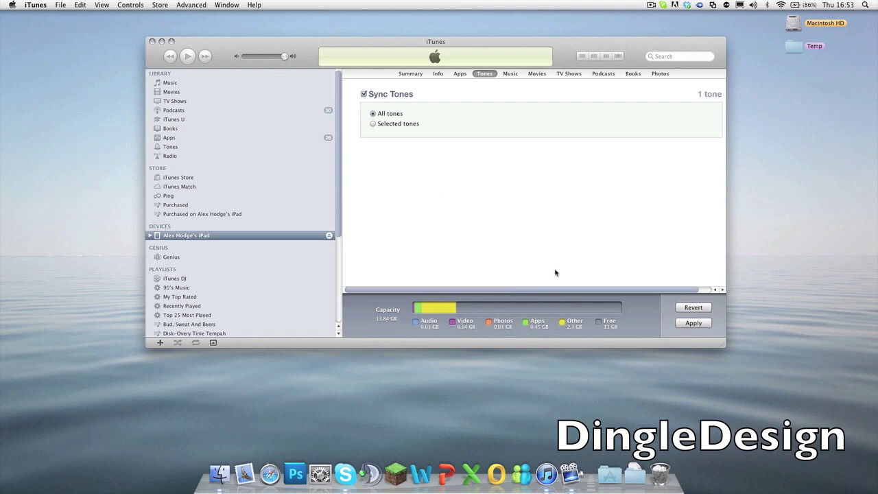